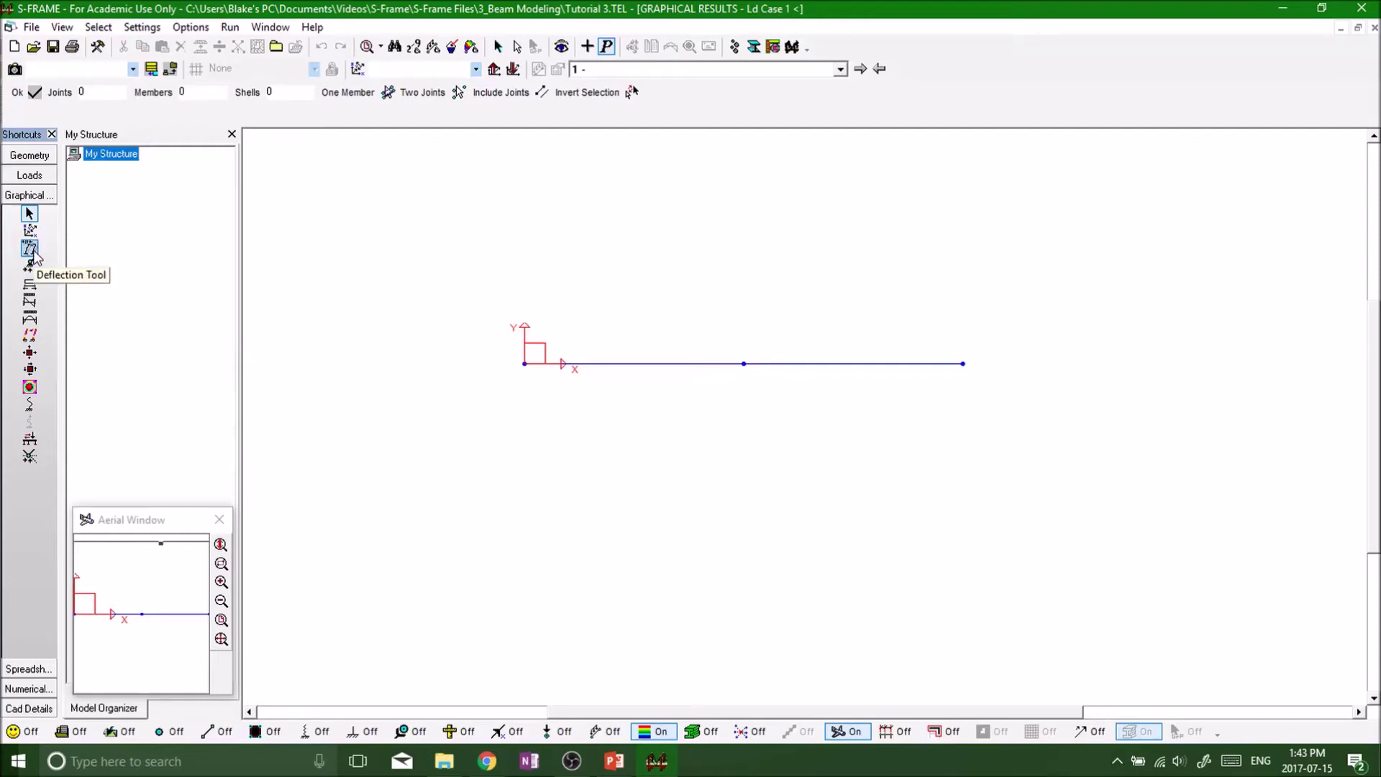
Display the deflected shape, the 250 kN support reactions, then the +250/-250 kN shear diagram
click(29, 249)
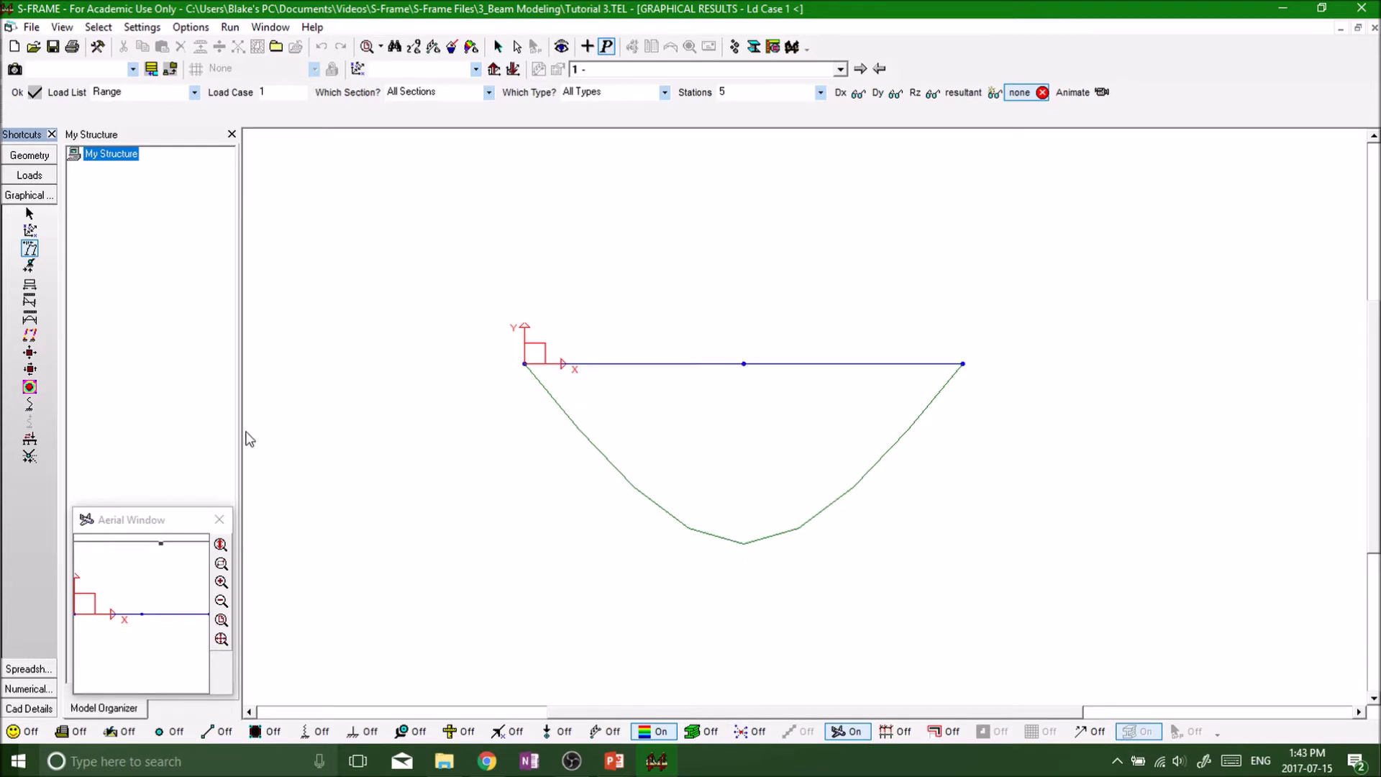
click(33, 266)
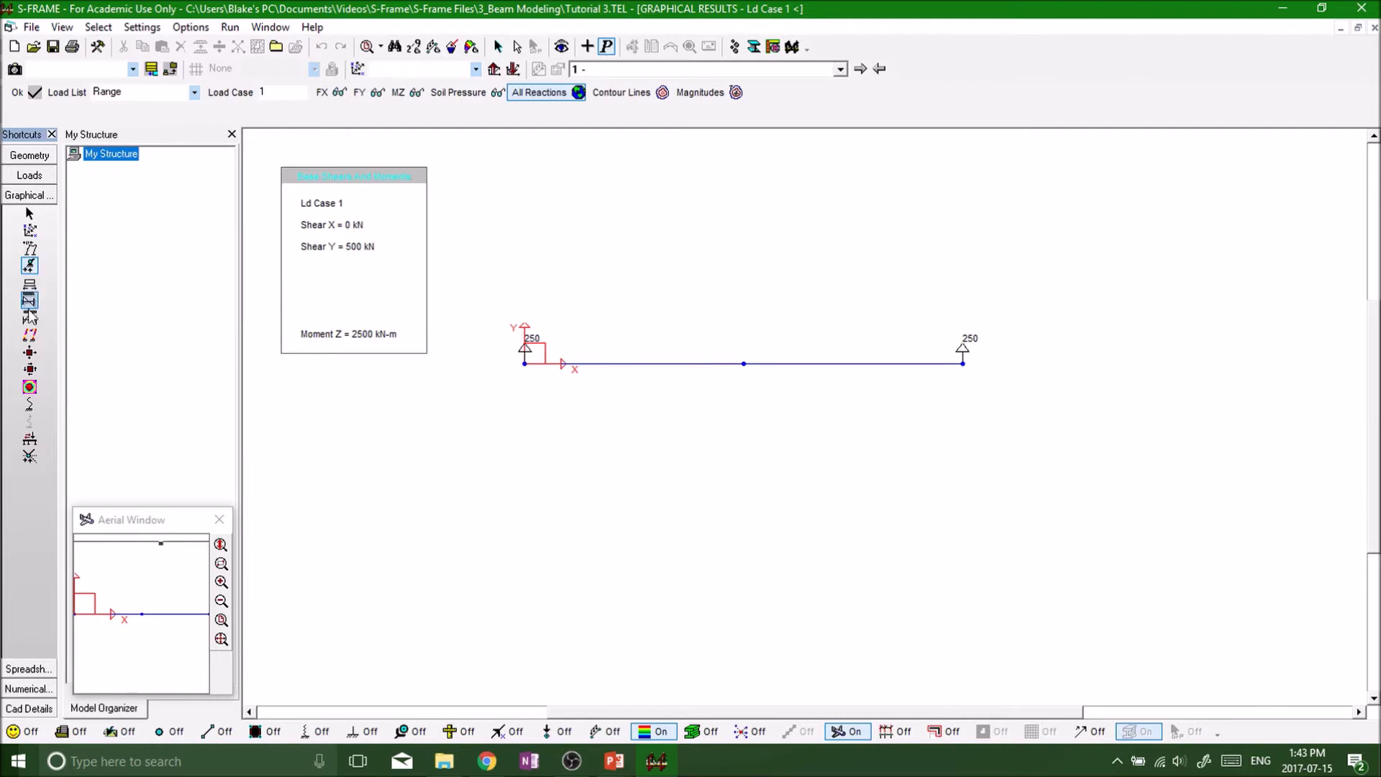
click(30, 301)
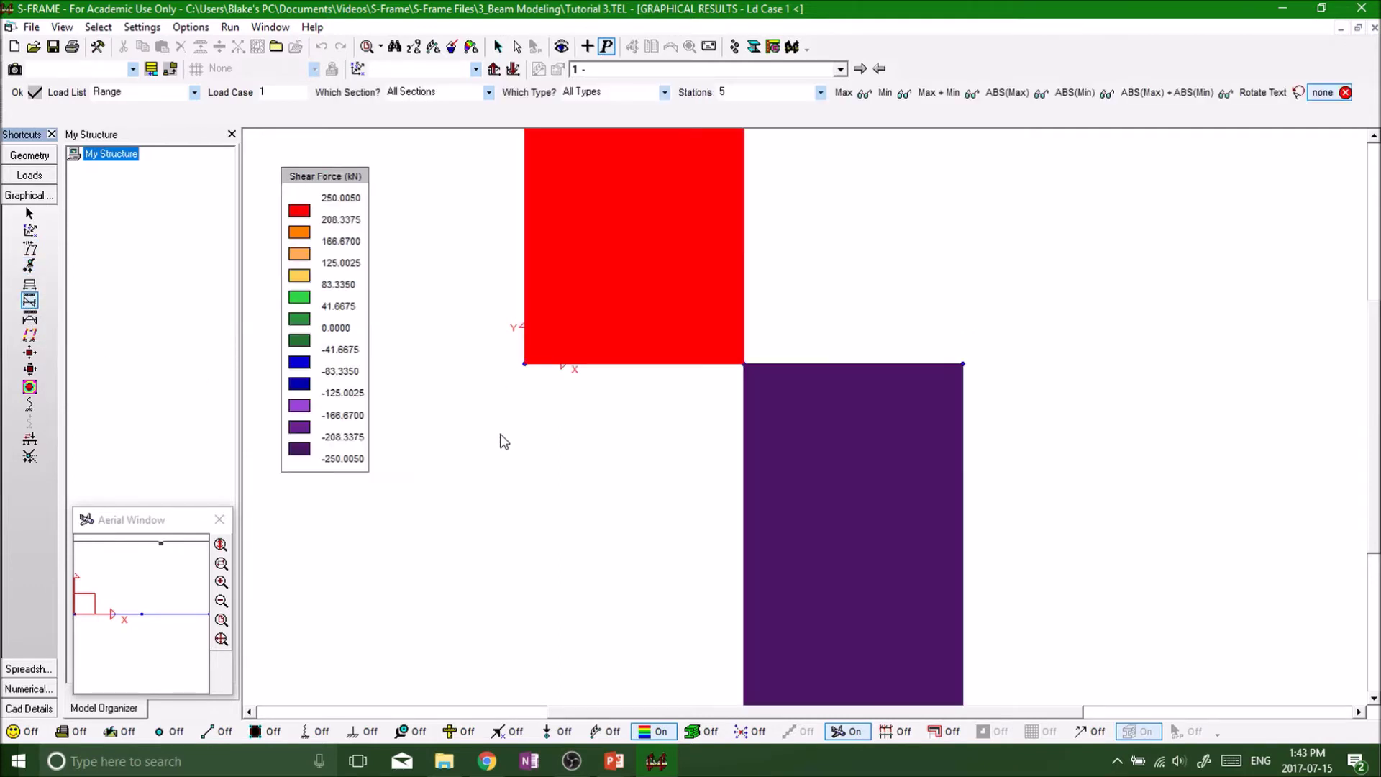
Set the diagram scale factor to .001 so the shear diagram fits along the beam
click(472, 46)
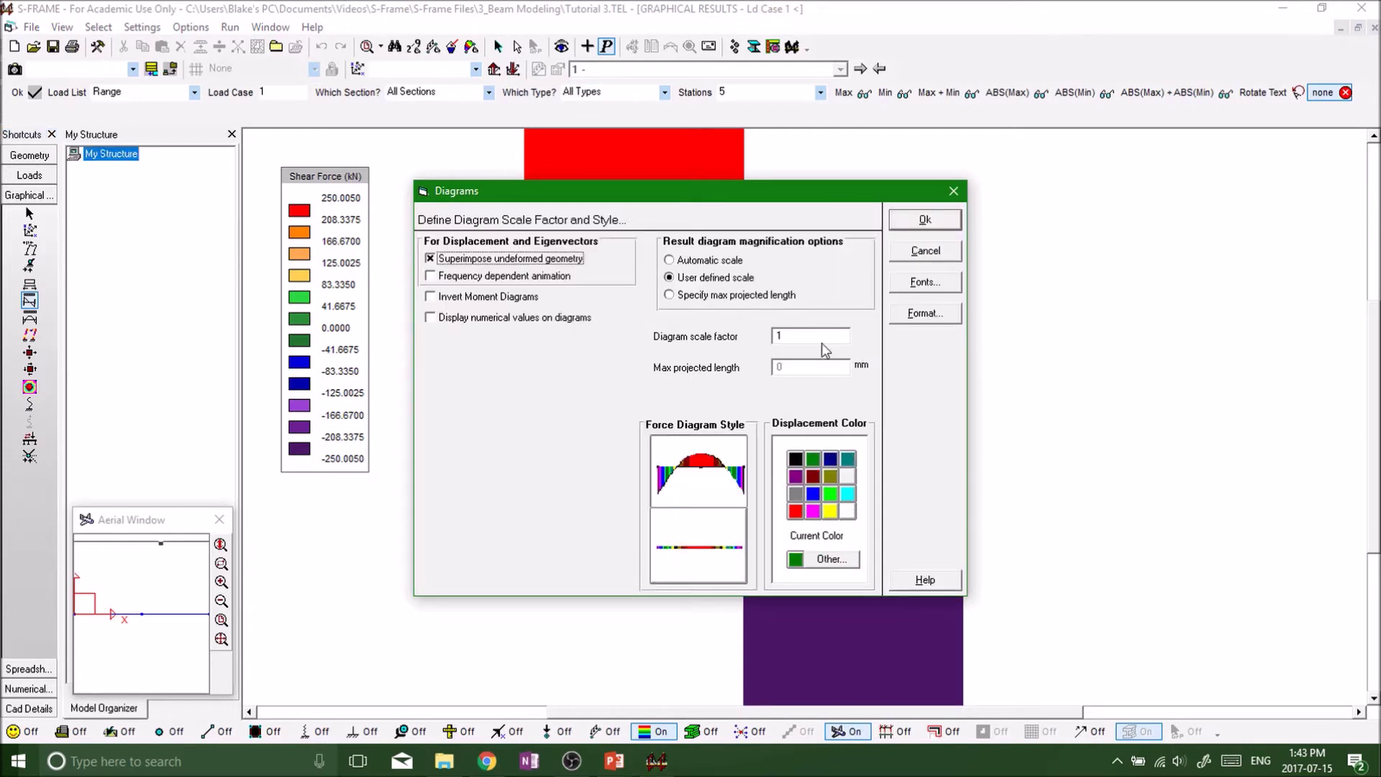
text(100)
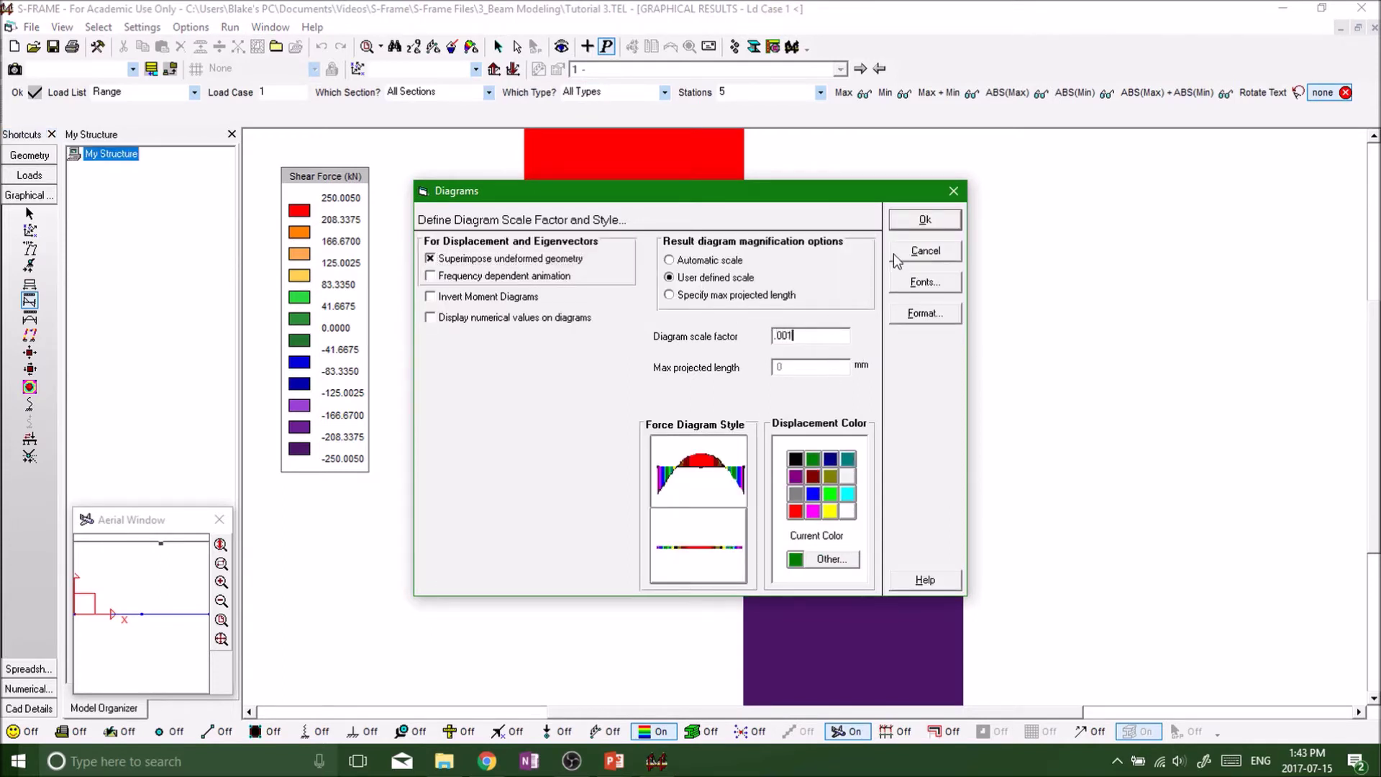
click(926, 220)
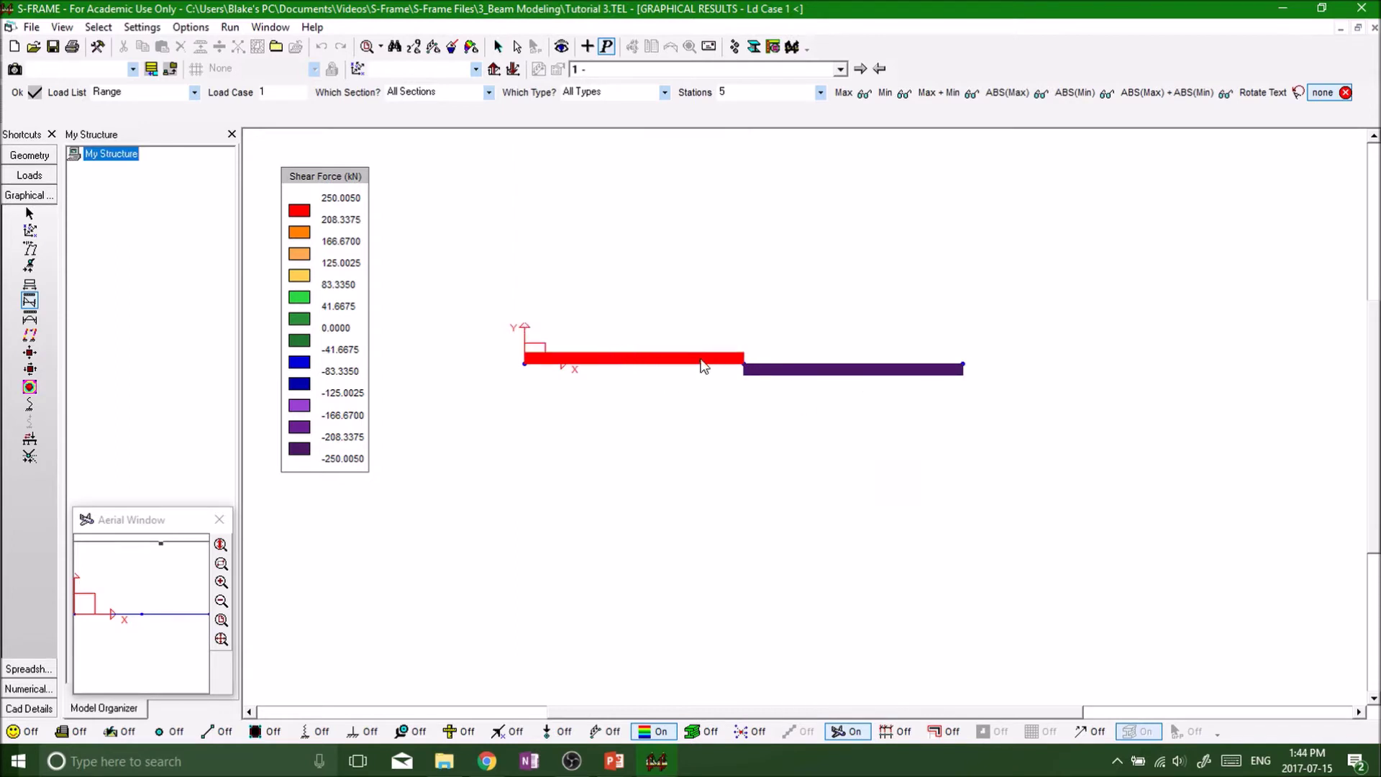
Show the midspan-peaking moment diagram, then the nodal displacements table (joint 2 at -4,119.9265 mm)
click(29, 318)
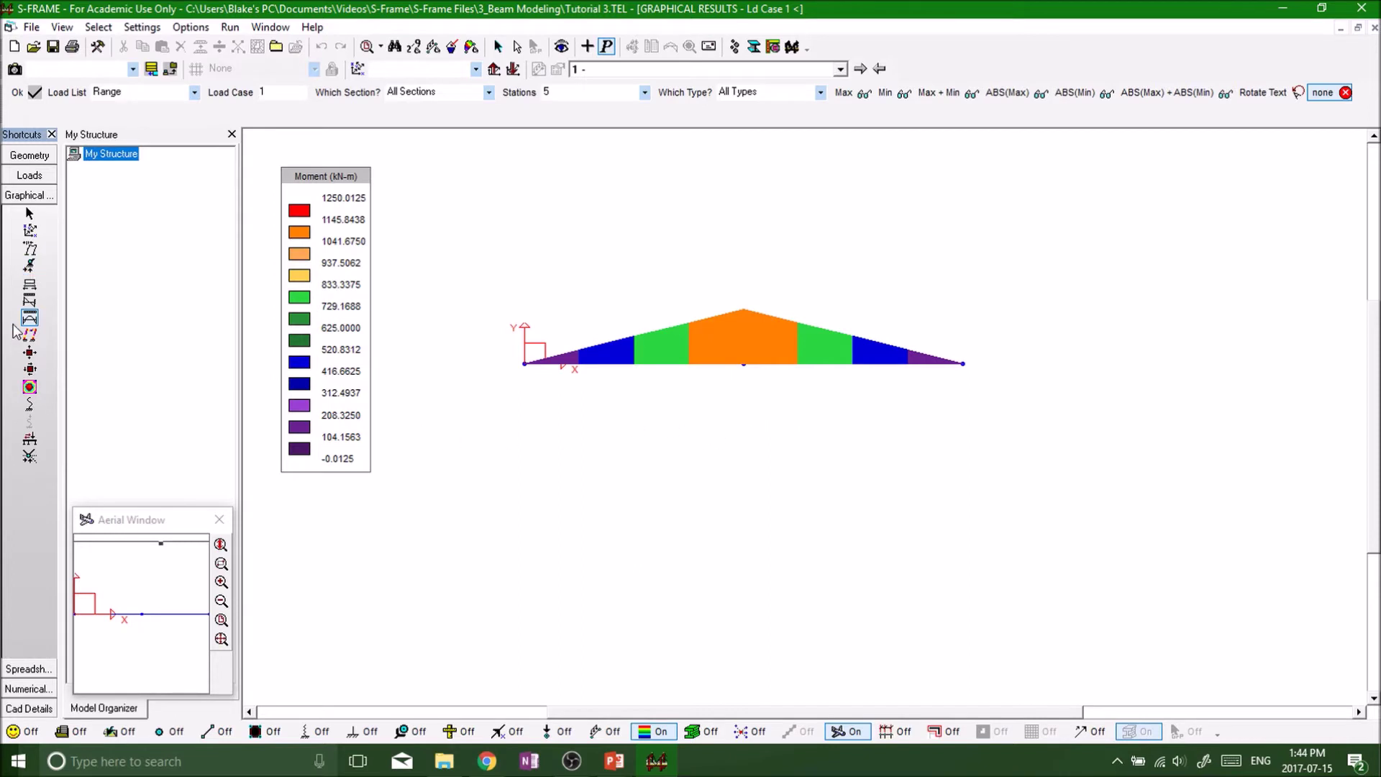
click(22, 693)
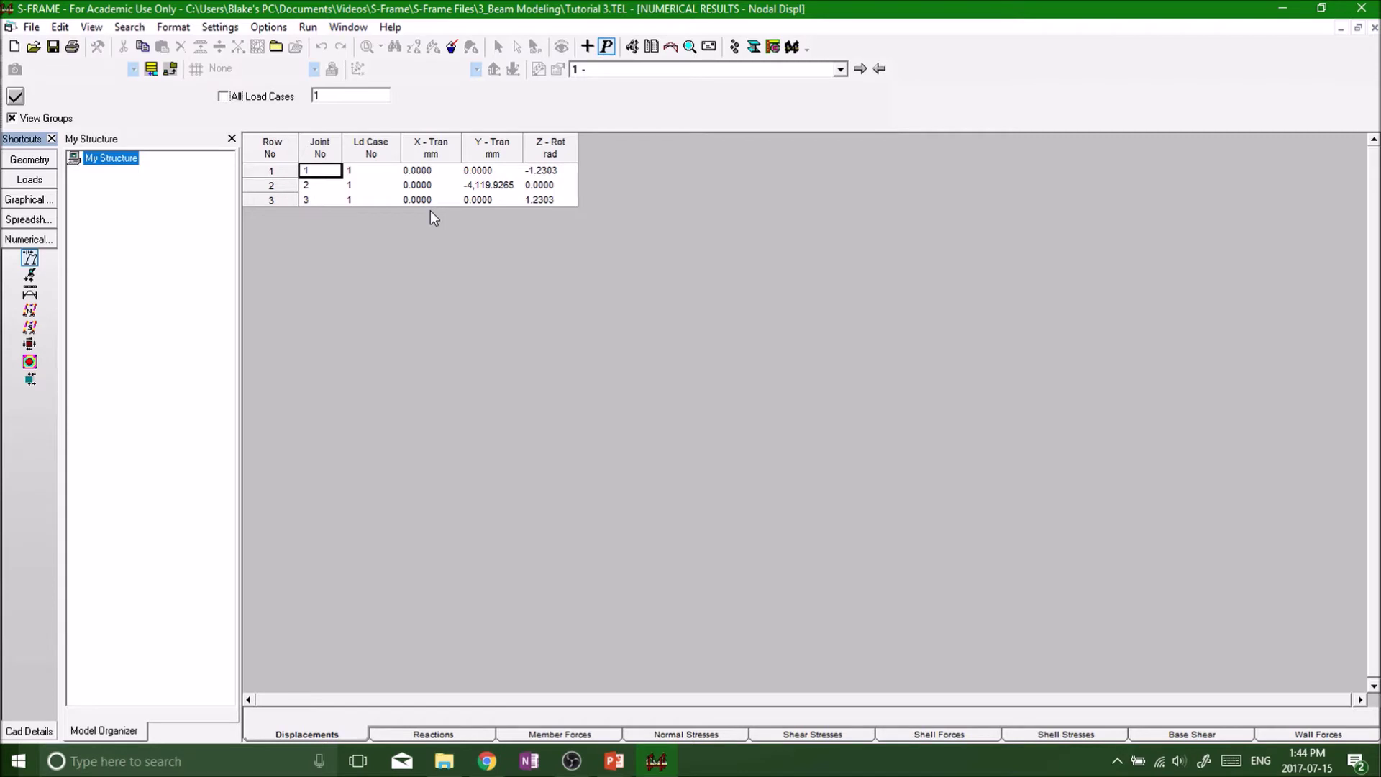
click(493, 185)
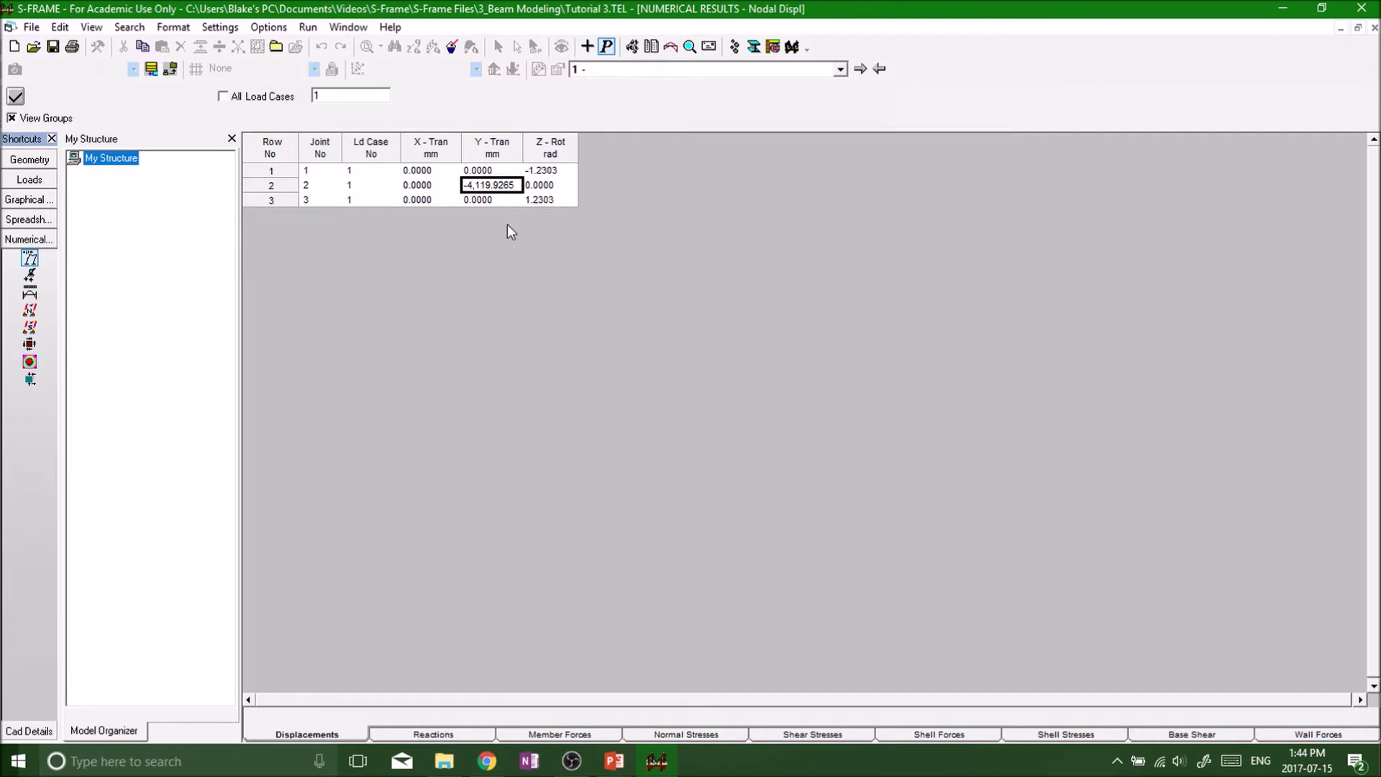
click(550, 148)
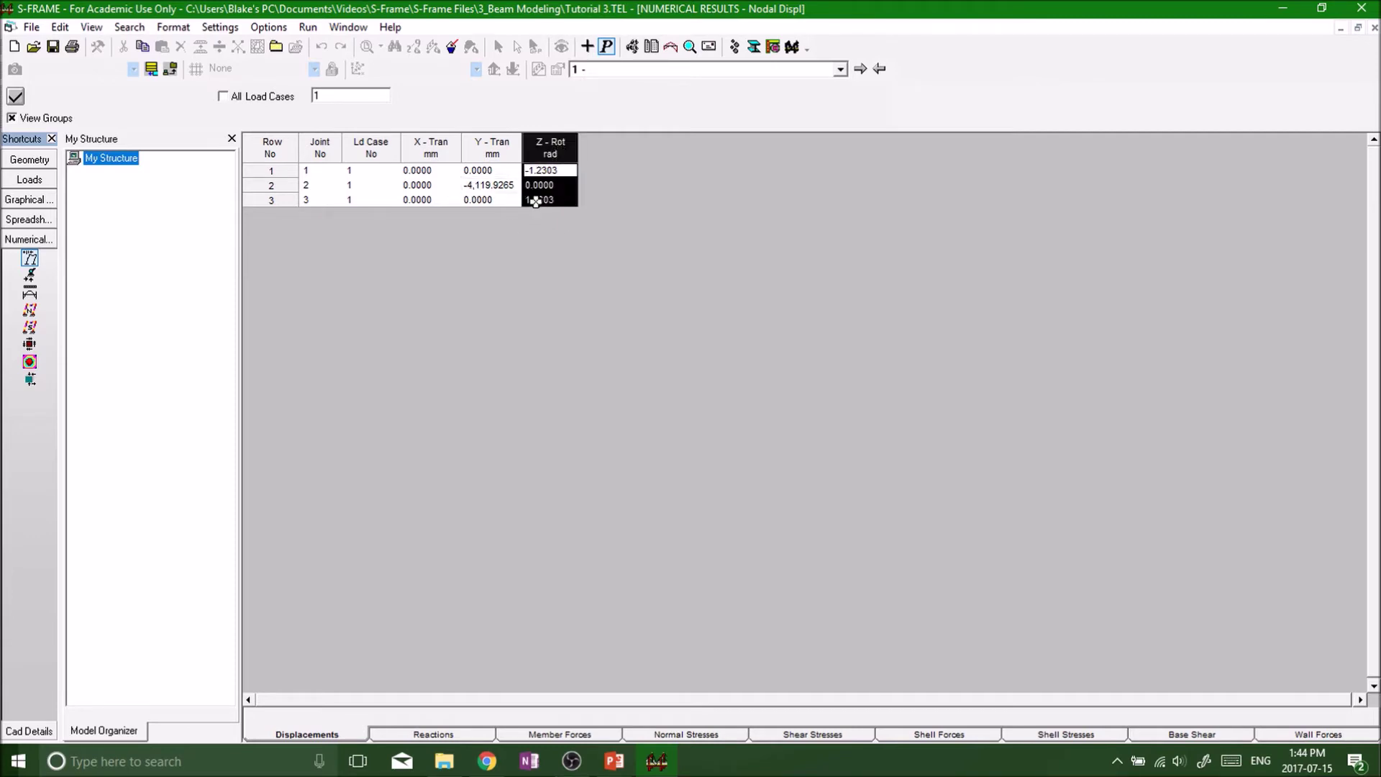
click(553, 172)
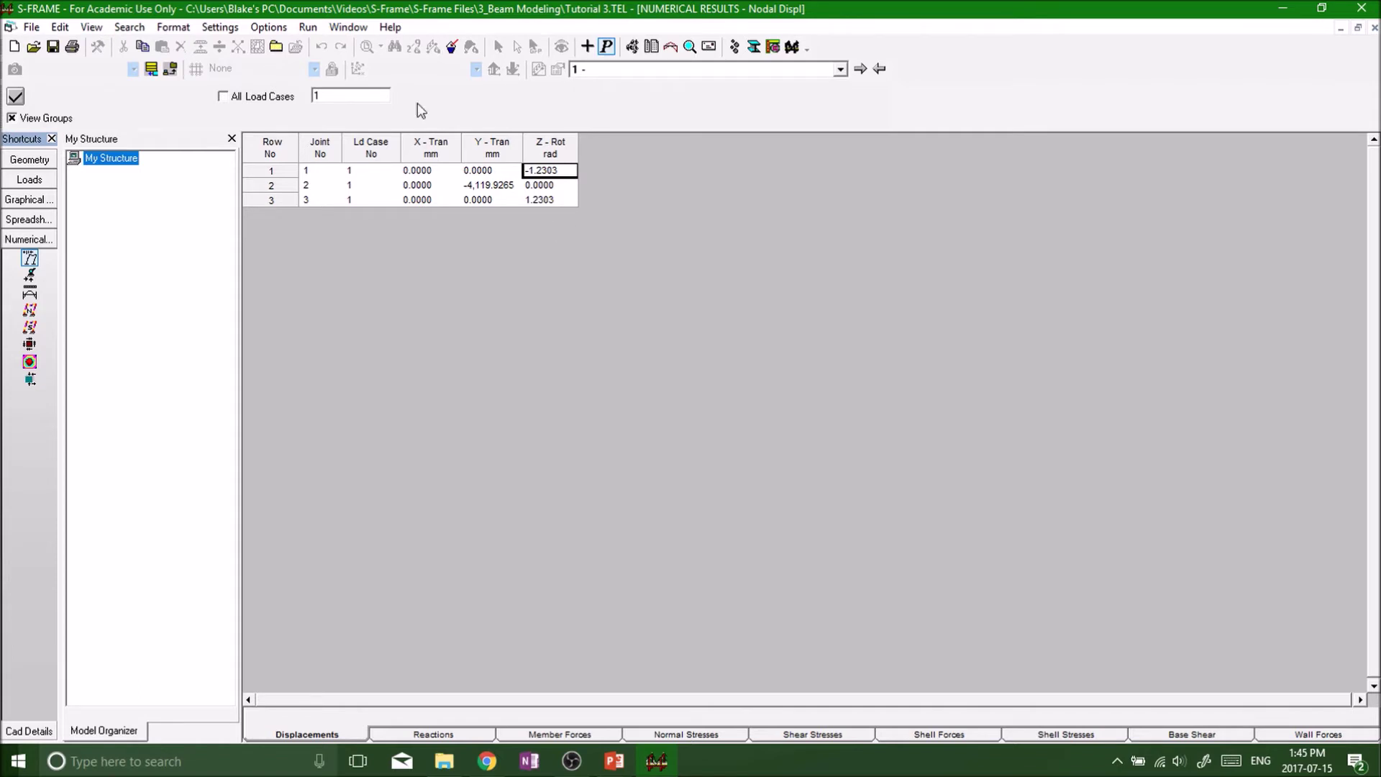
click(29, 277)
Show the support reactions table (250 kN at joints 1 and 3), then the member forces table
click(29, 276)
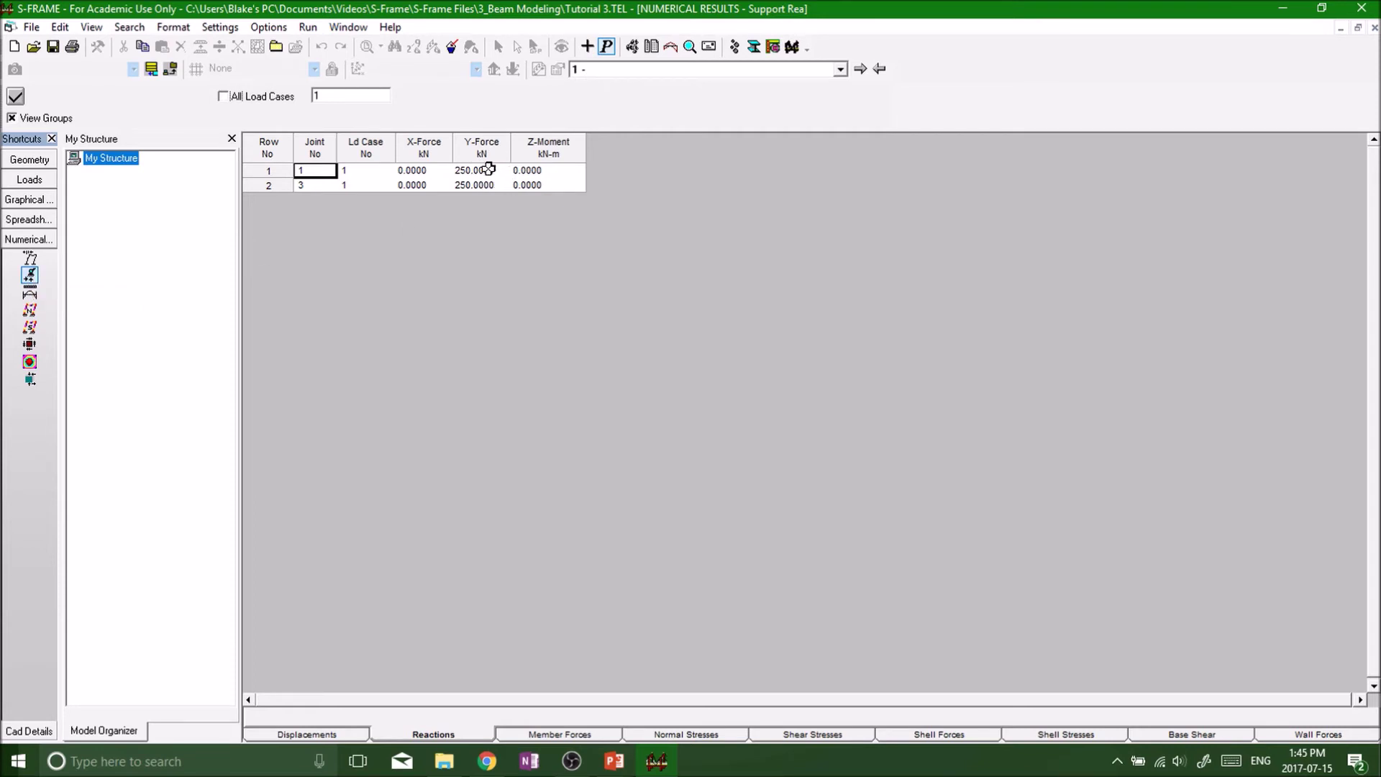
click(30, 295)
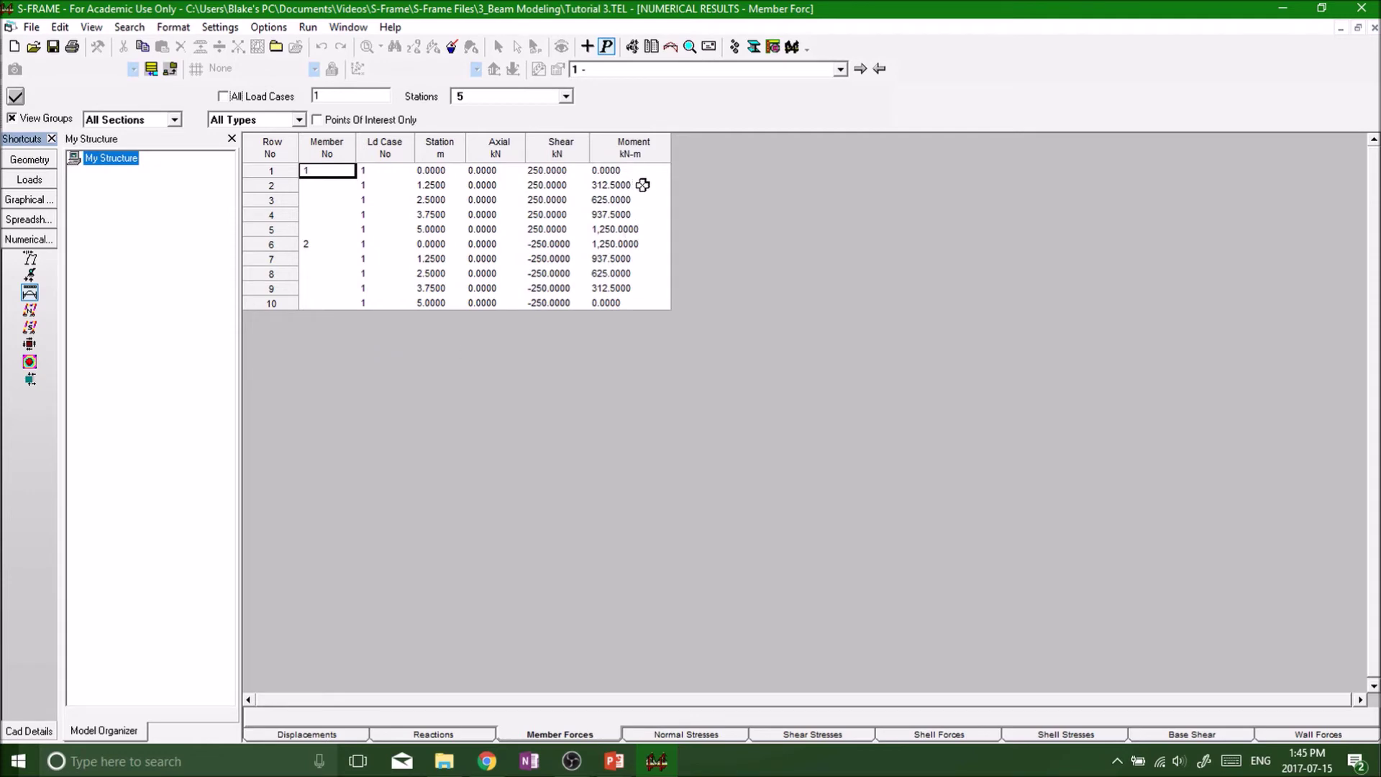
Highlight the 1,250 kN-m midspan moment rows, then open the normal stresses table and widen Tot @ Pt 1
drag(630, 228, 631, 259)
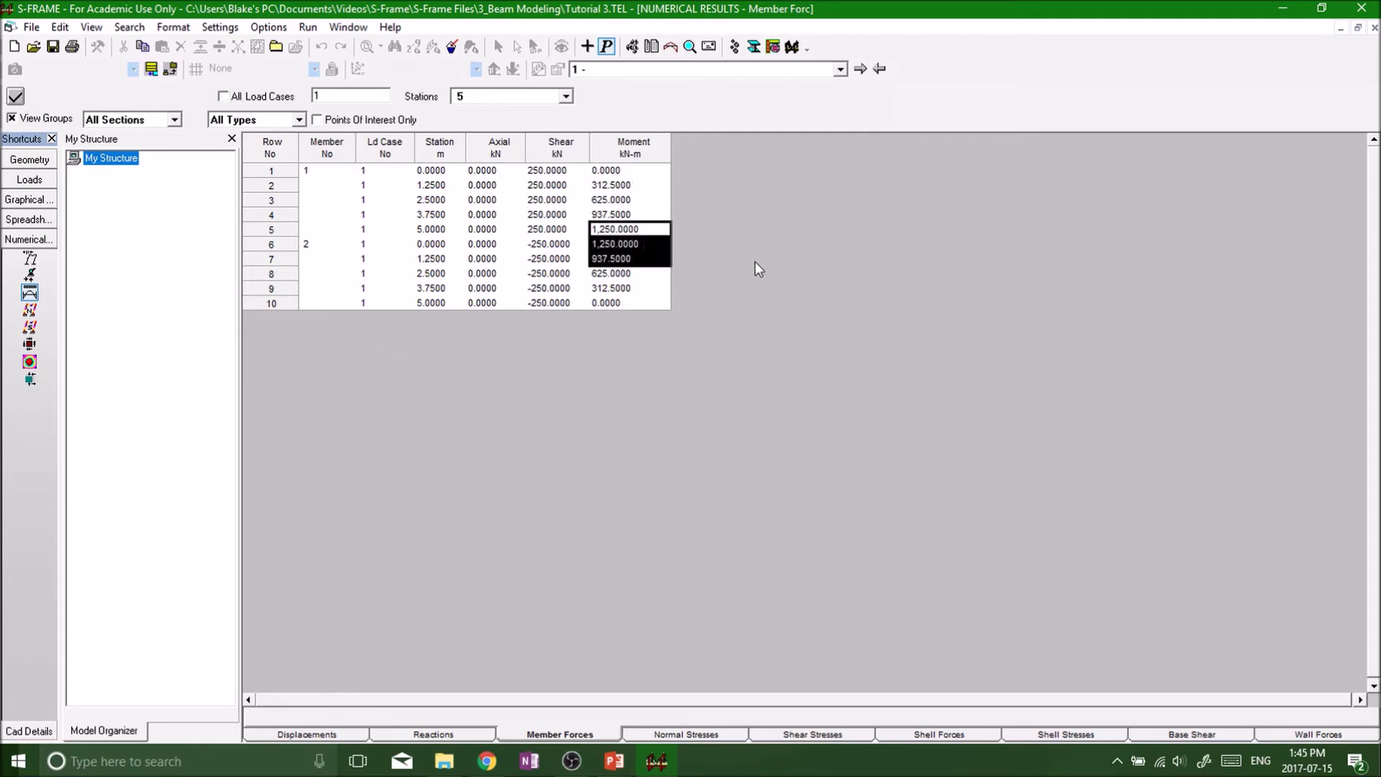
click(649, 230)
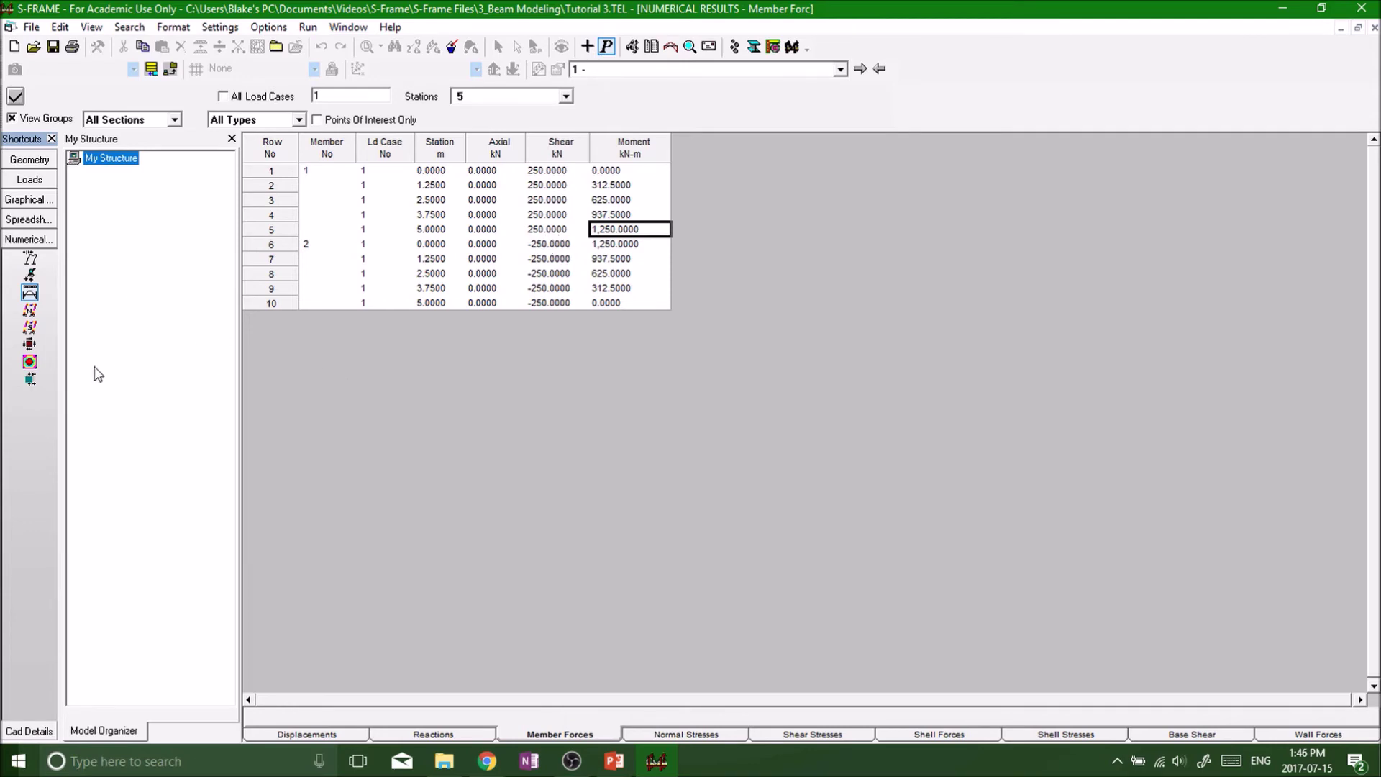
click(29, 311)
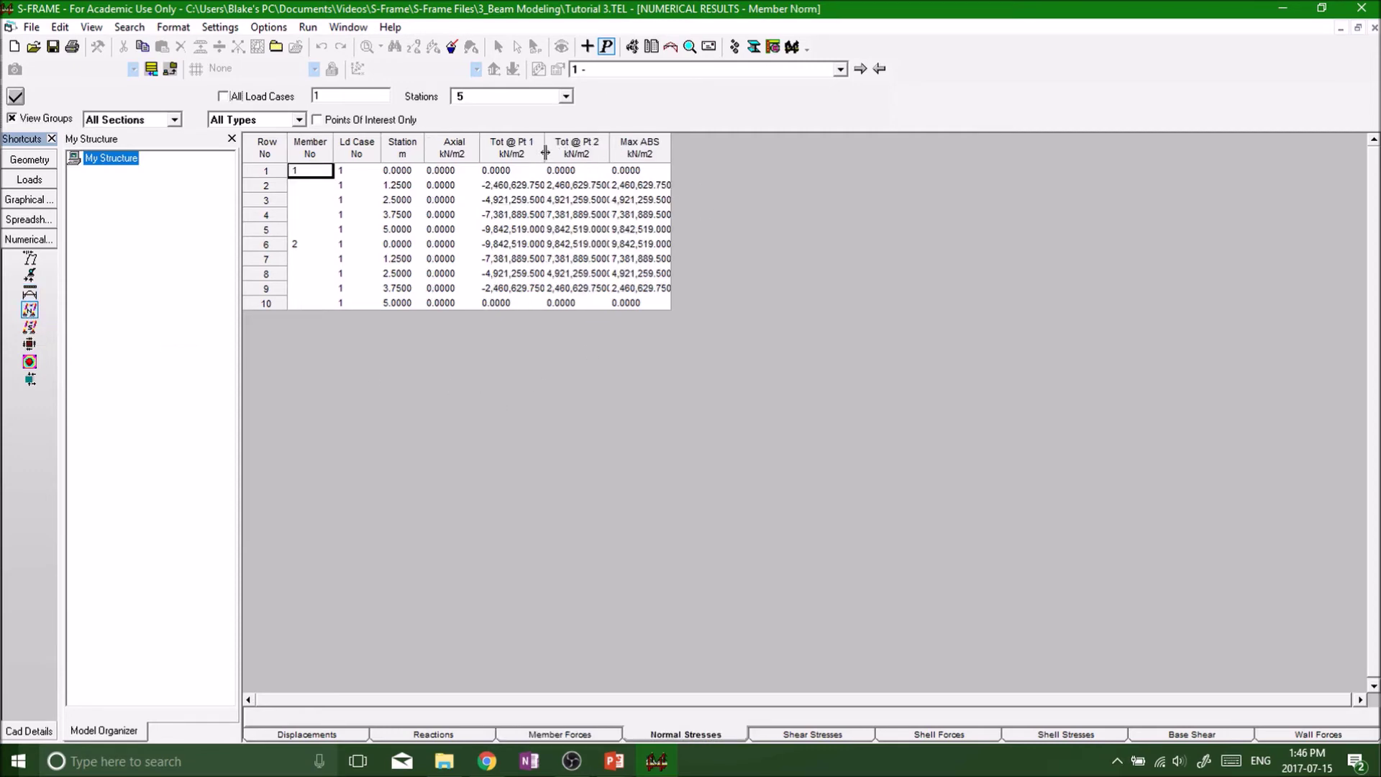
drag(545, 152, 739, 149)
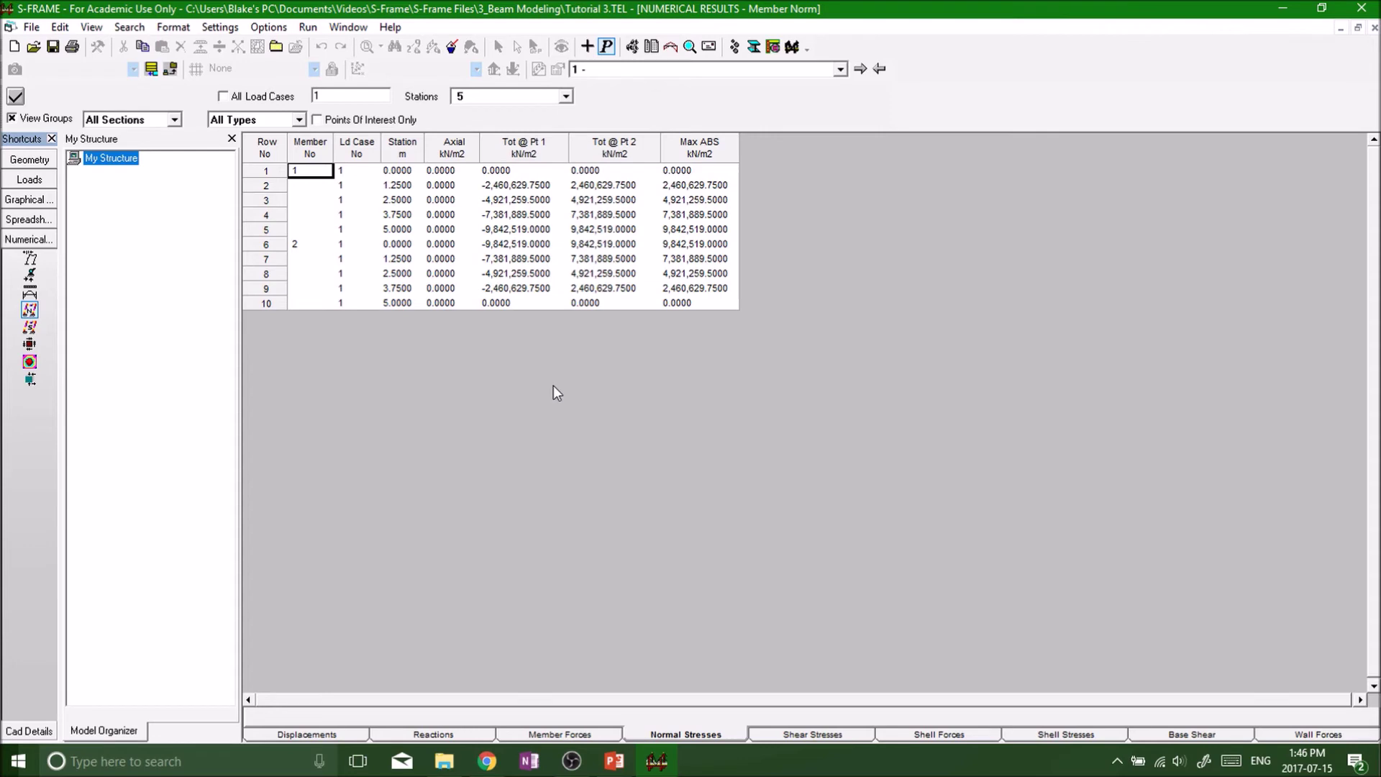
Set the normal stresses table to 3 stations per member, with Points Of Interest Only turned off
click(566, 95)
click(568, 115)
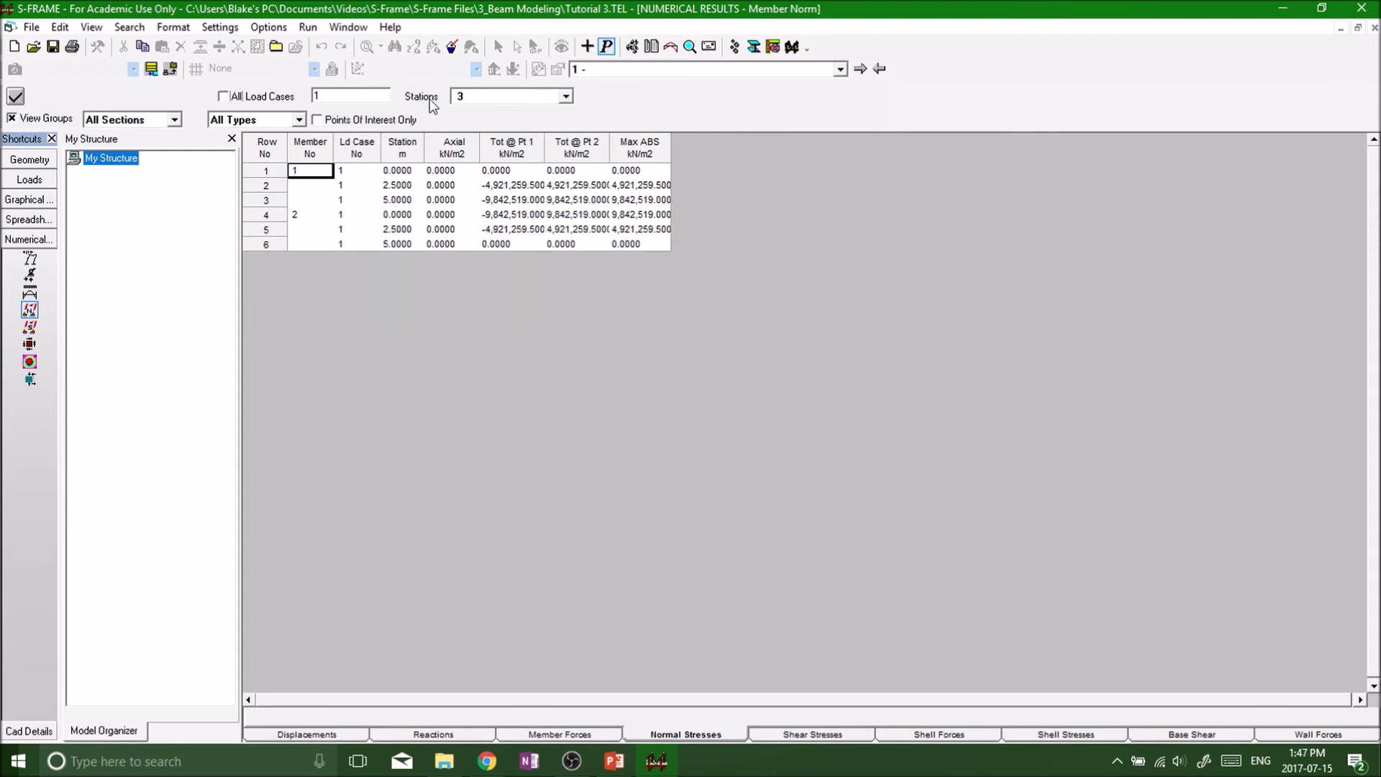
click(567, 101)
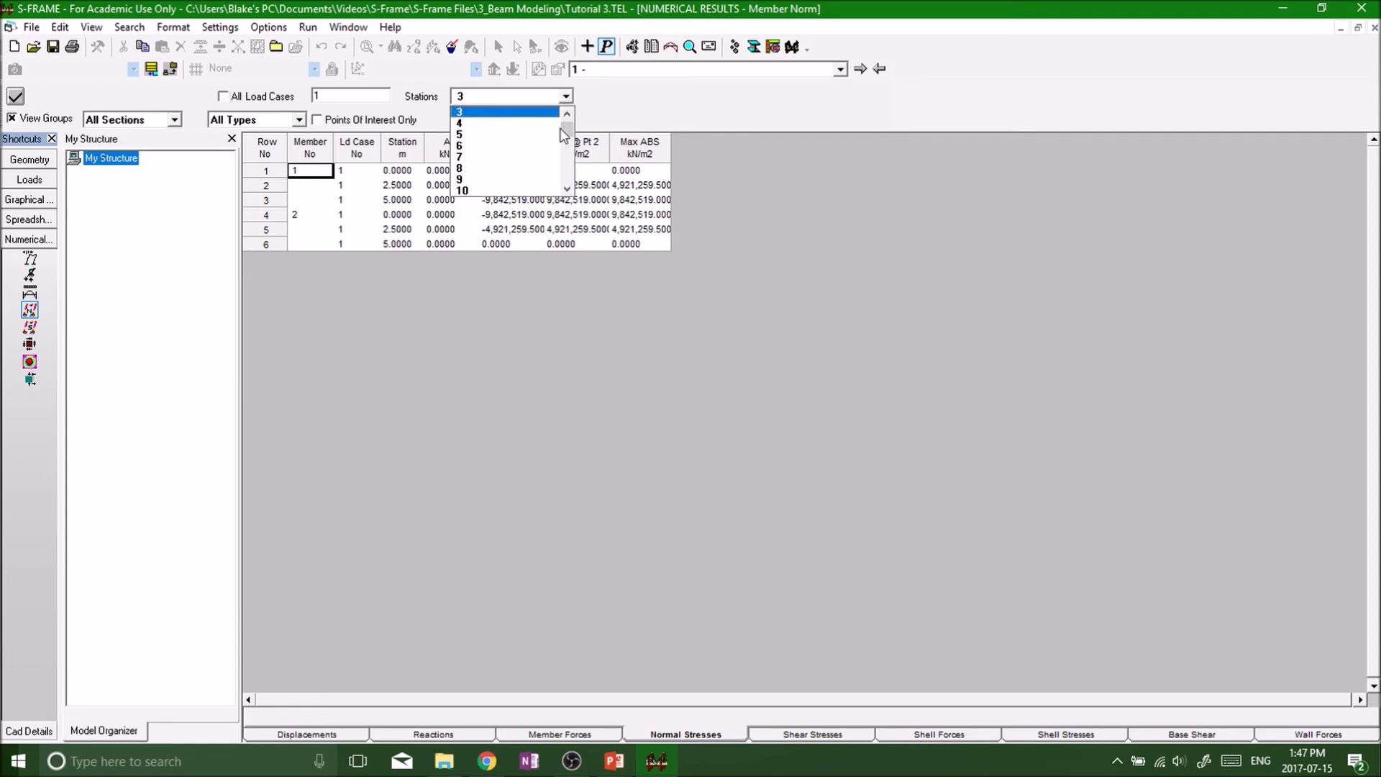
drag(572, 136, 568, 124)
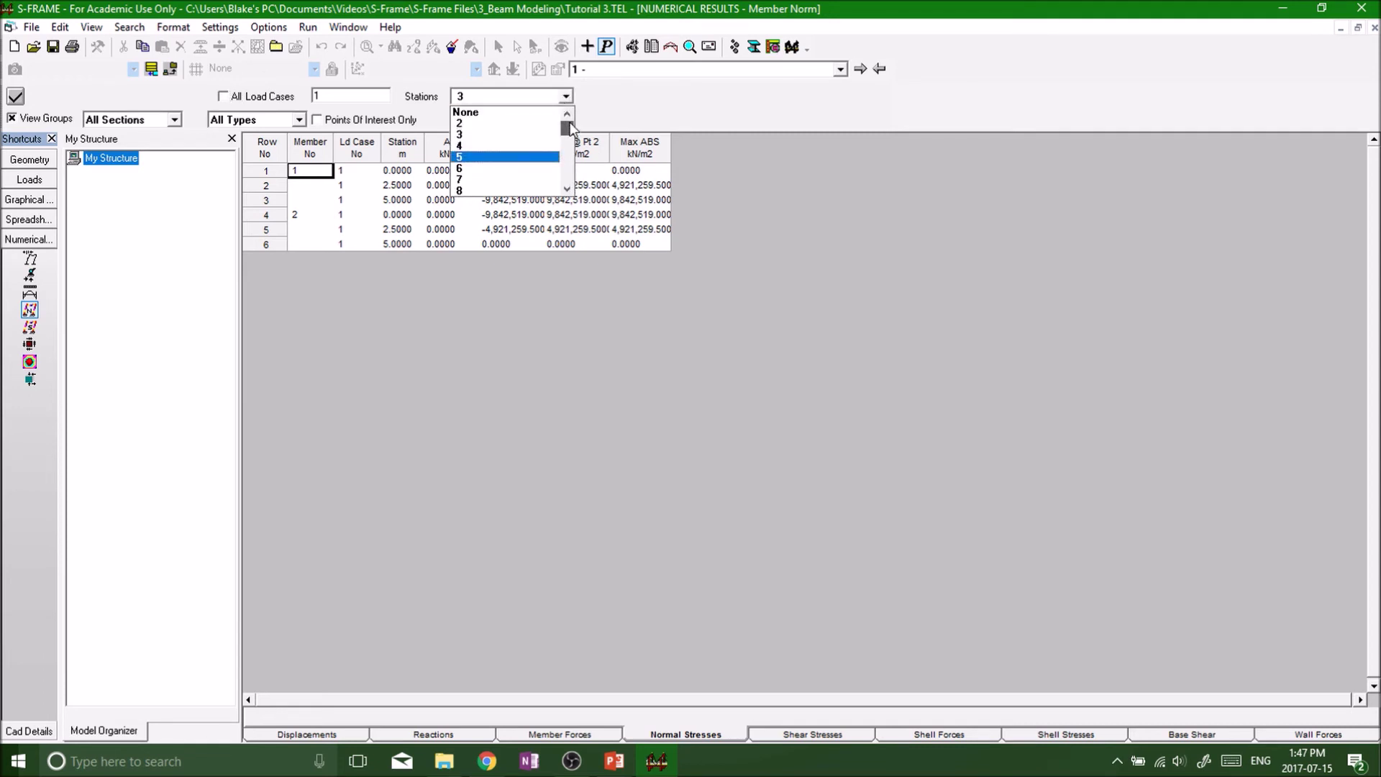
click(478, 123)
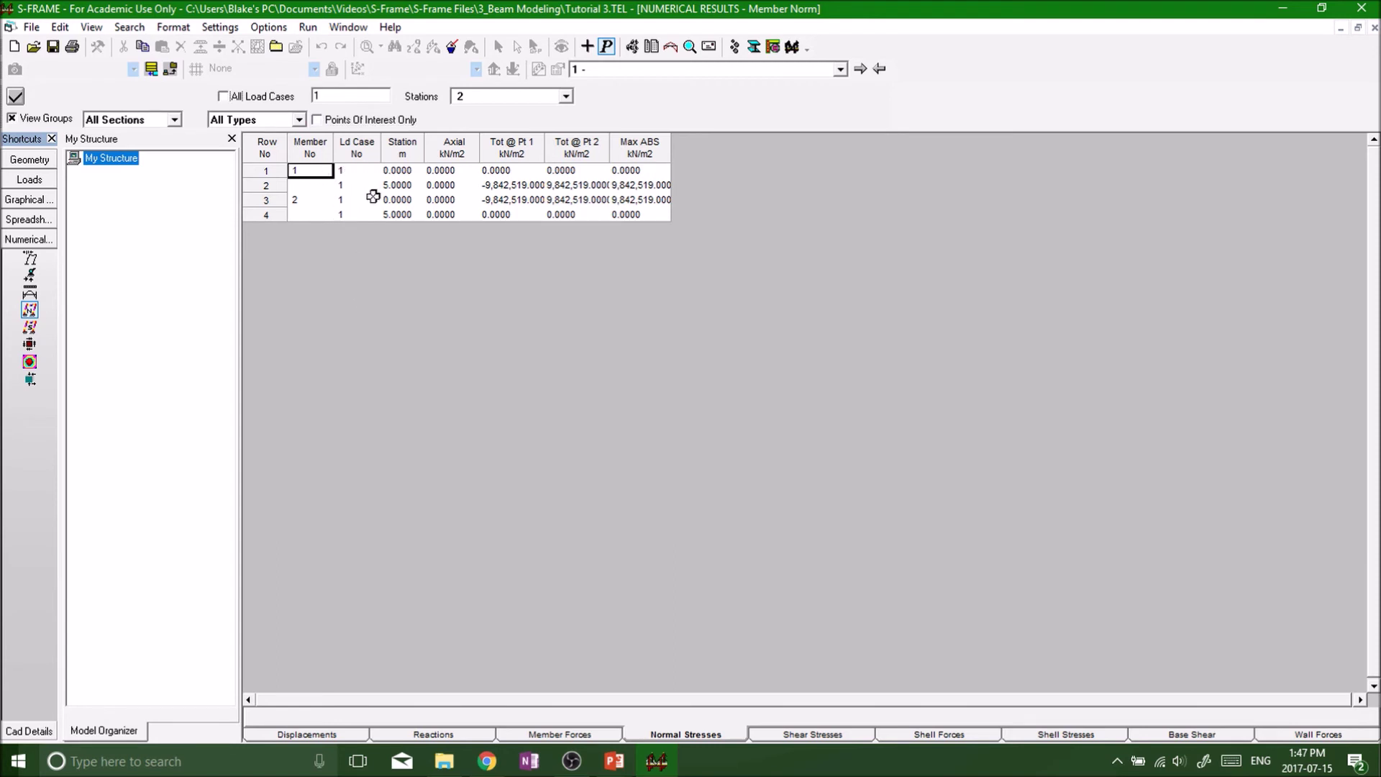
click(566, 96)
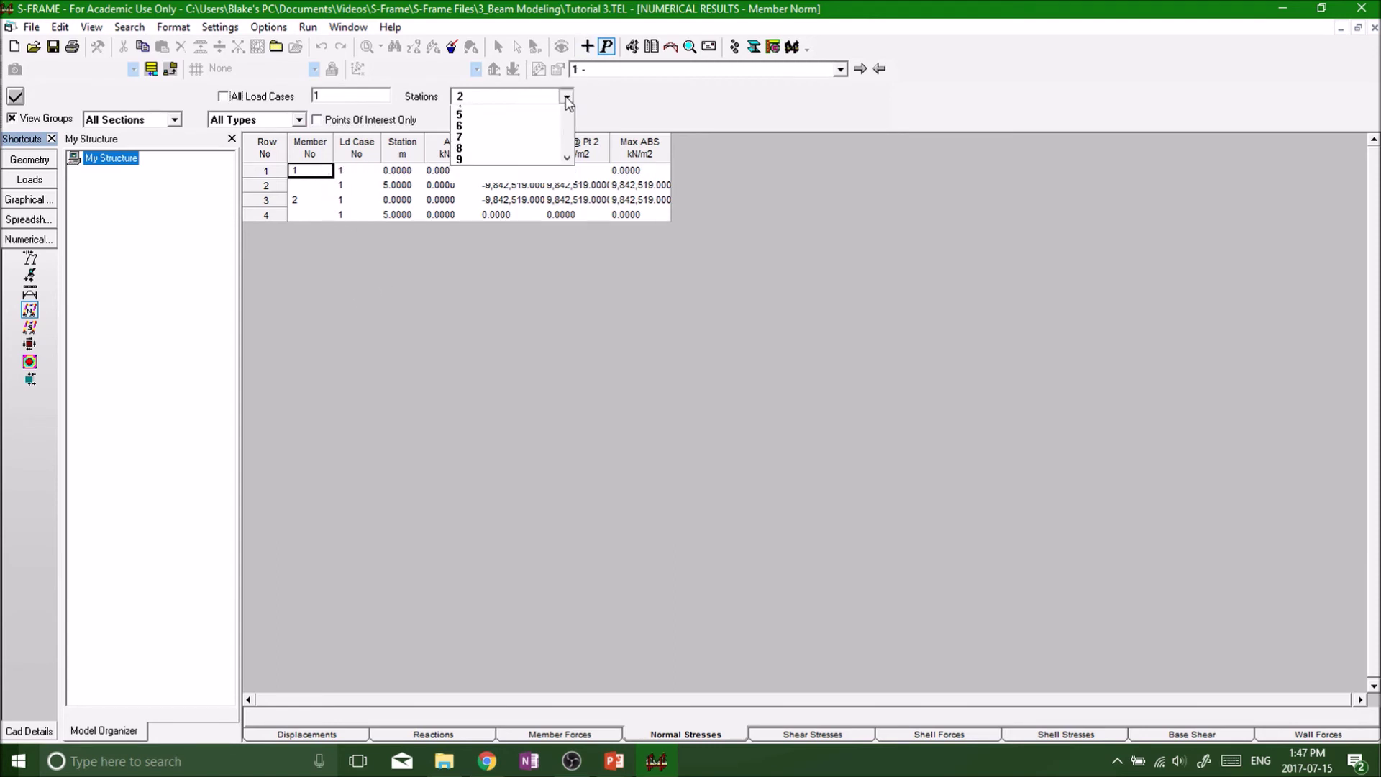
click(511, 124)
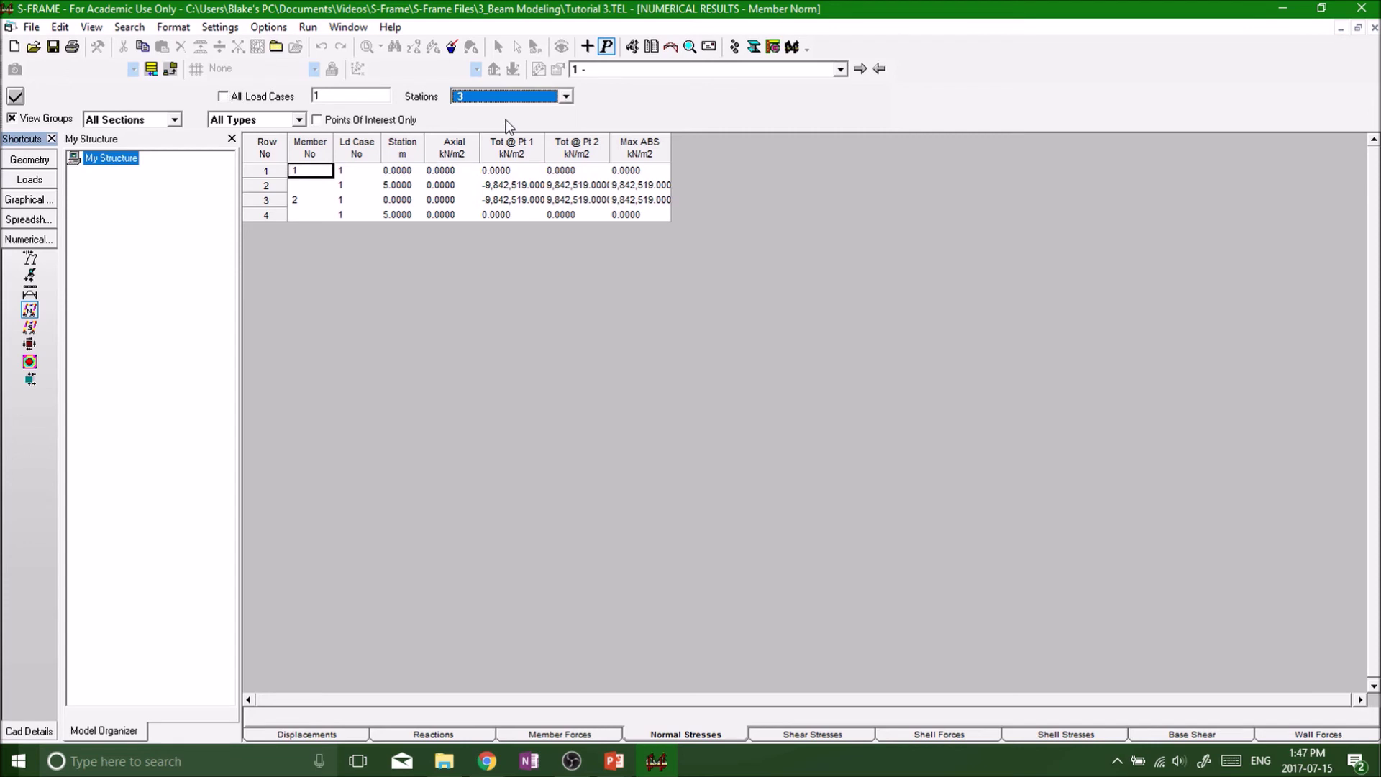
click(336, 120)
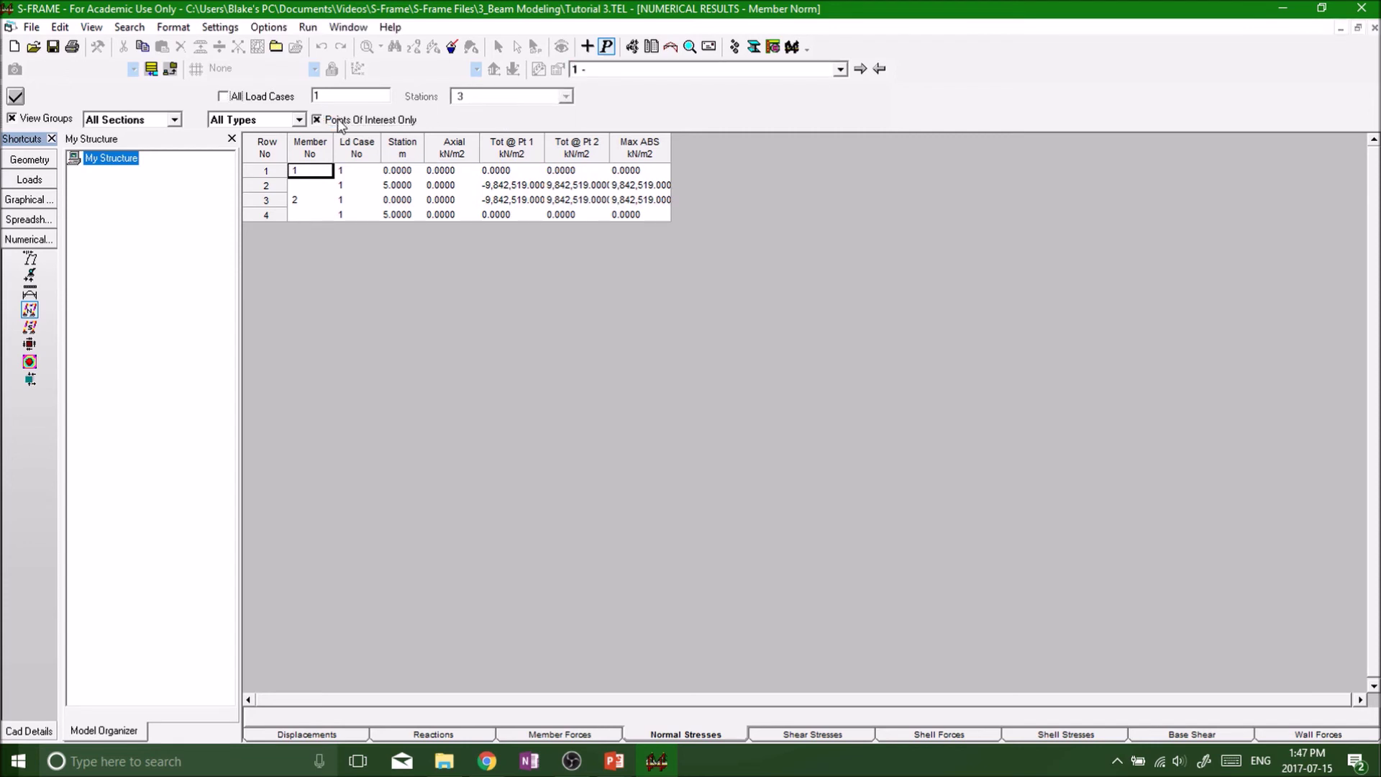
click(338, 123)
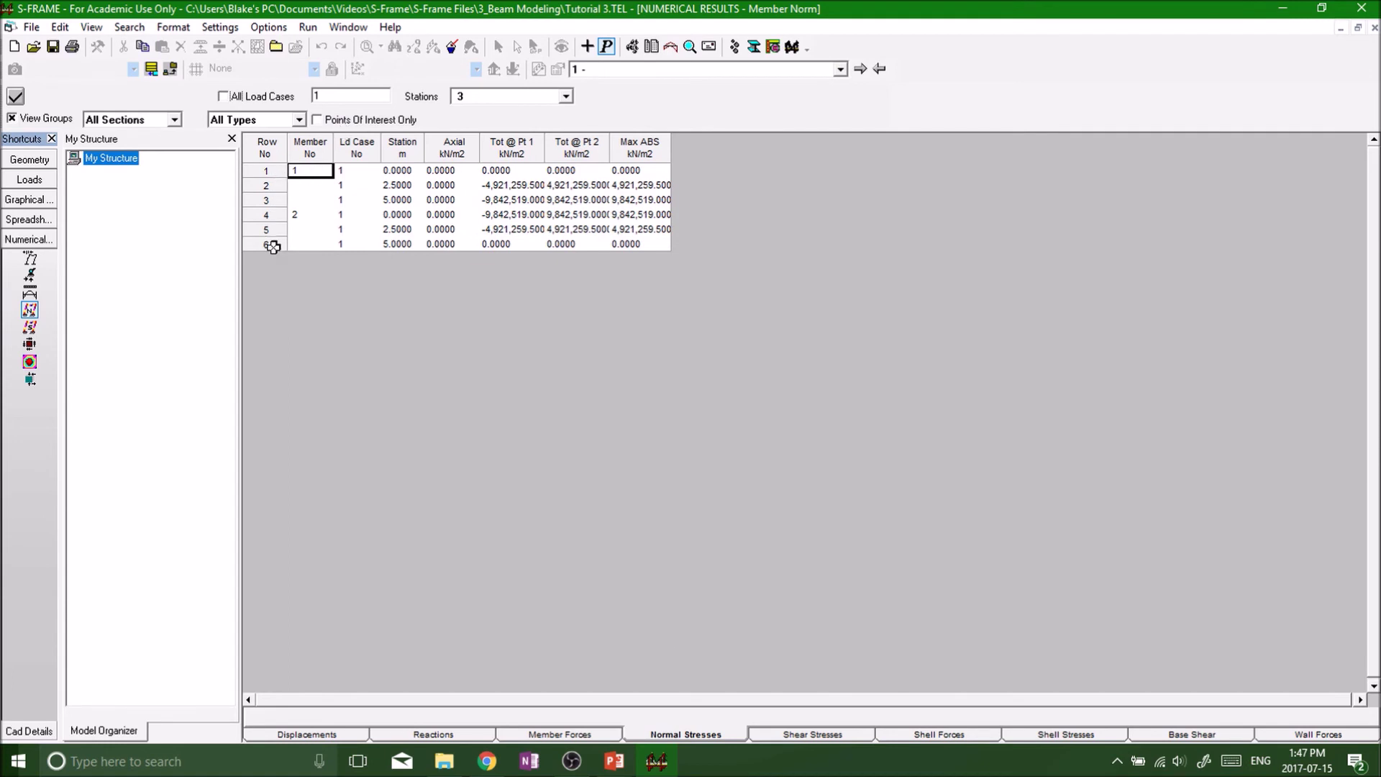
Go through both members' 2.5 m and 5.0 m stations, then return to the beam geometry
click(410, 148)
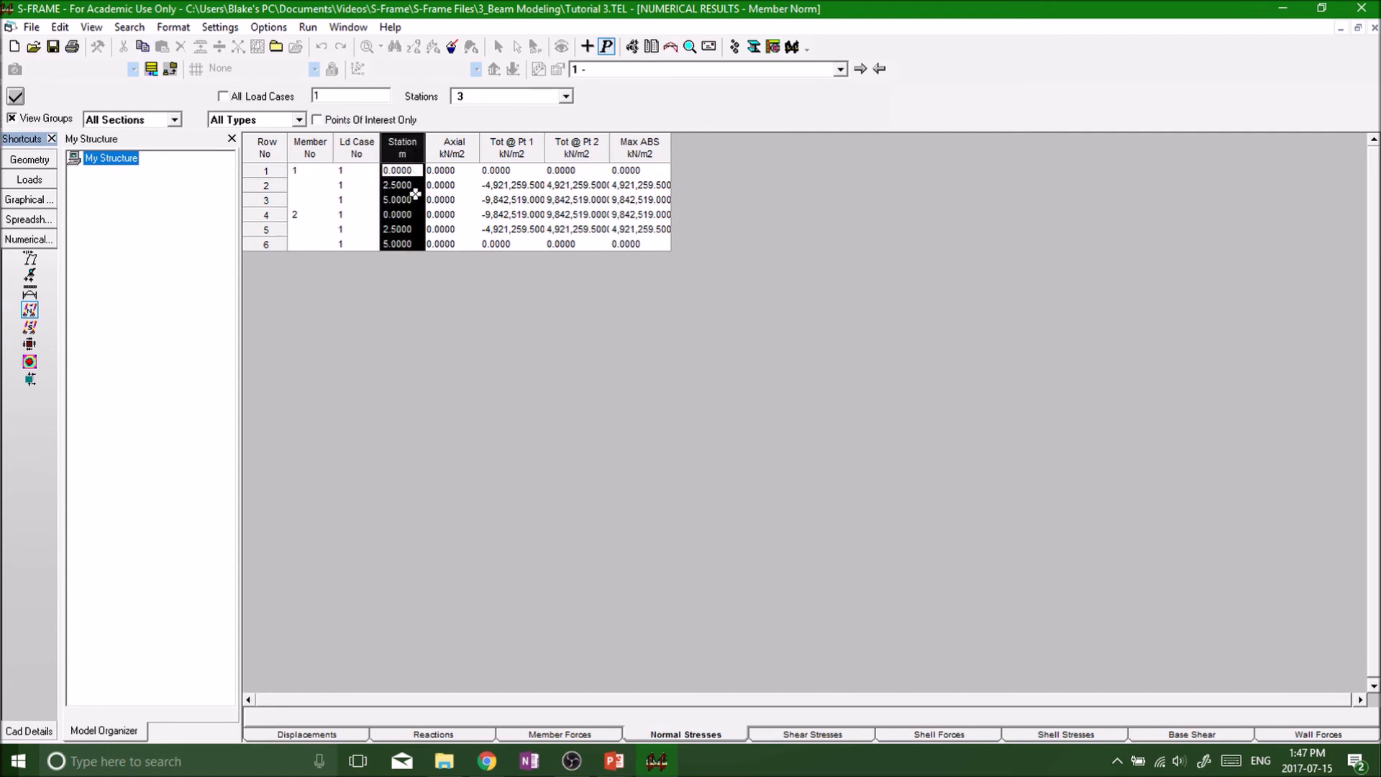
click(400, 186)
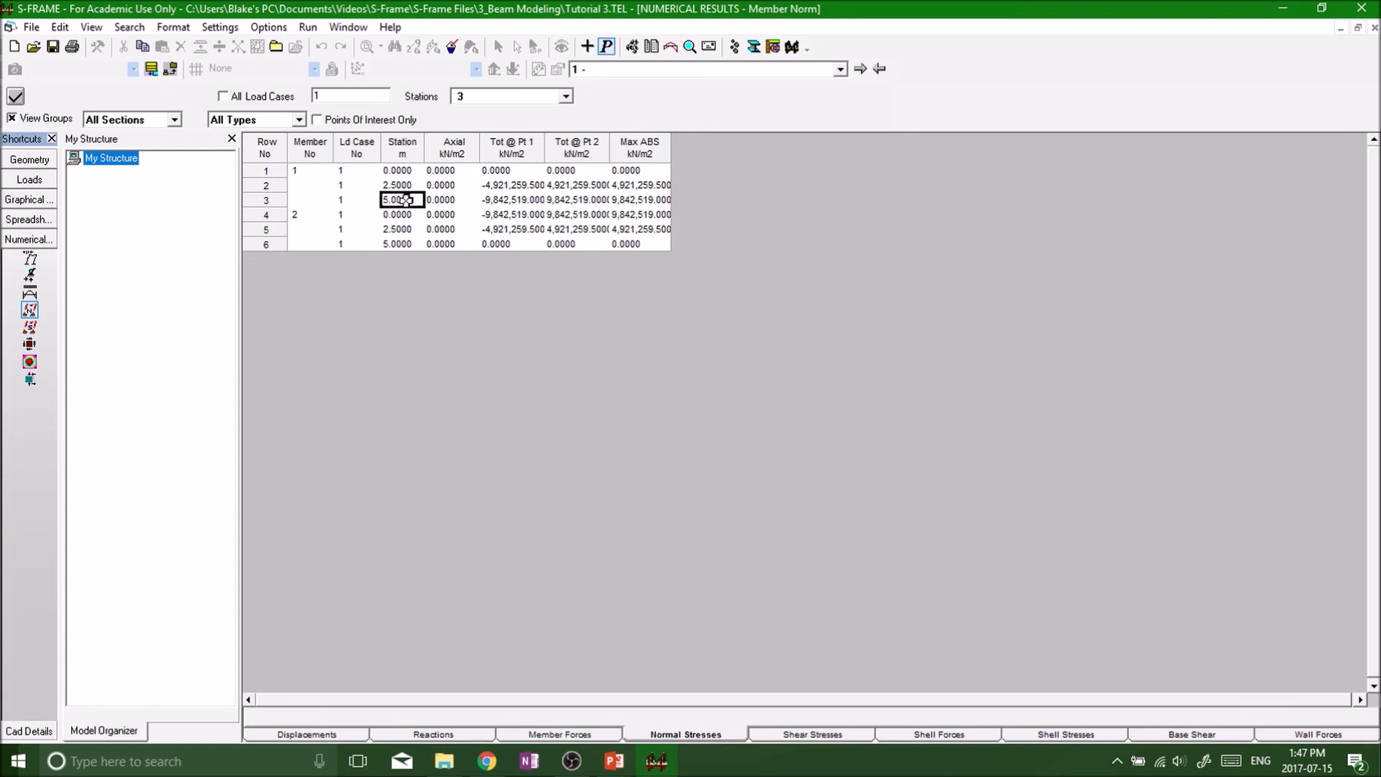
click(402, 200)
click(403, 215)
click(400, 228)
click(401, 243)
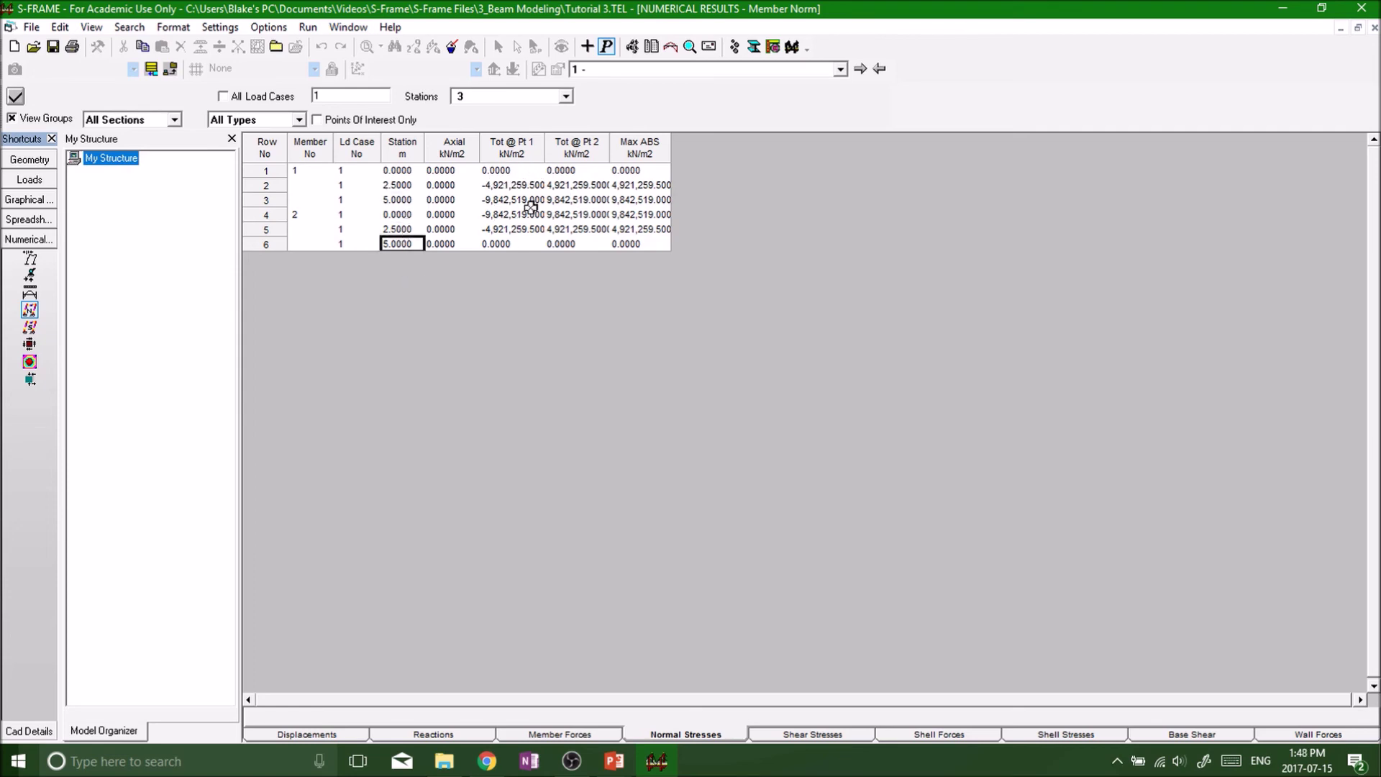
click(33, 160)
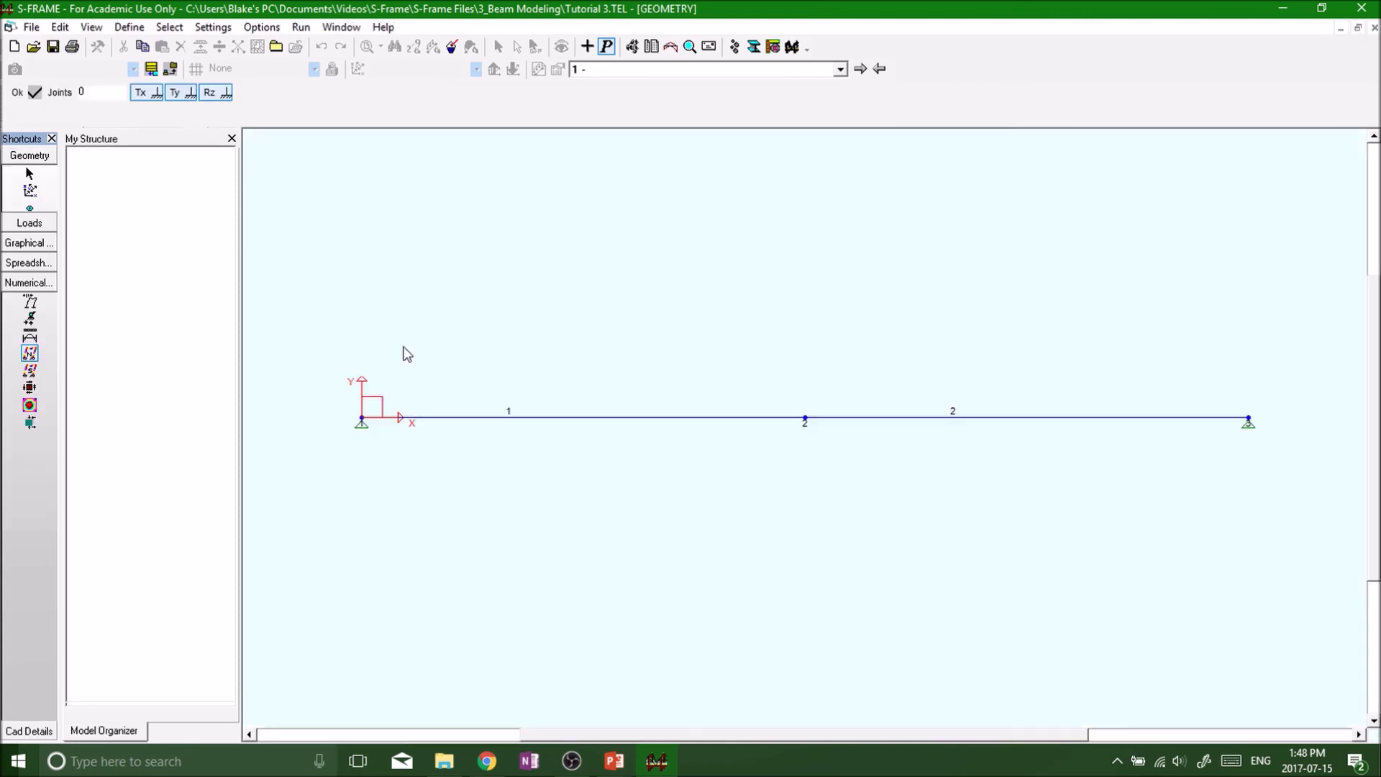